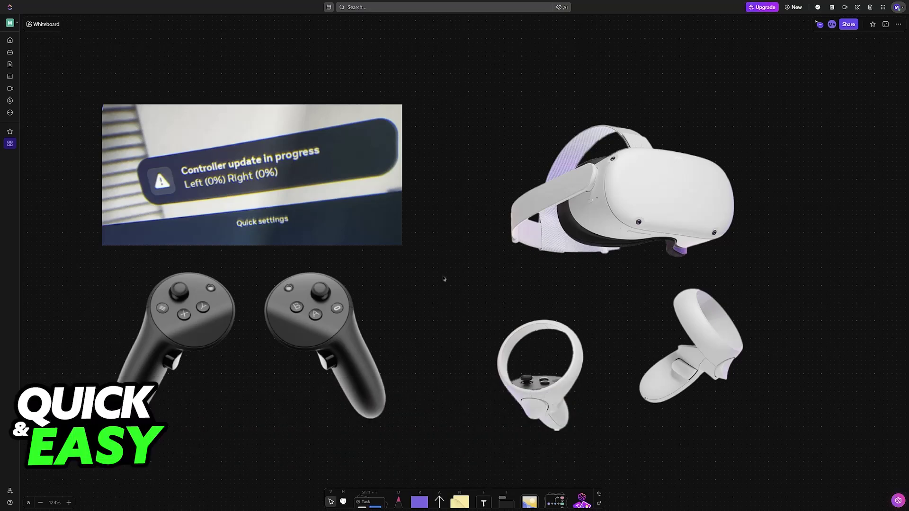
- With the pink pen, draw a double arrow between the controllers and an arrow toward the headset
key("d")
mouse_move(213, 366)
left_mouse_down()
mouse_move(295, 373)
mouse_move(296, 380)
mouse_move(219, 365)
left_mouse_up()
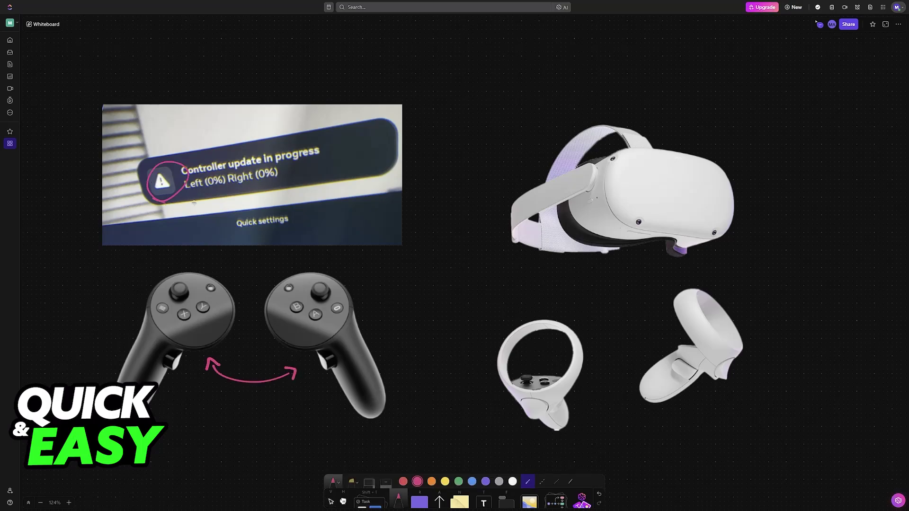
mouse_move(393, 329)
left_mouse_down()
mouse_move(519, 275)
mouse_move(522, 284)
left_mouse_up()
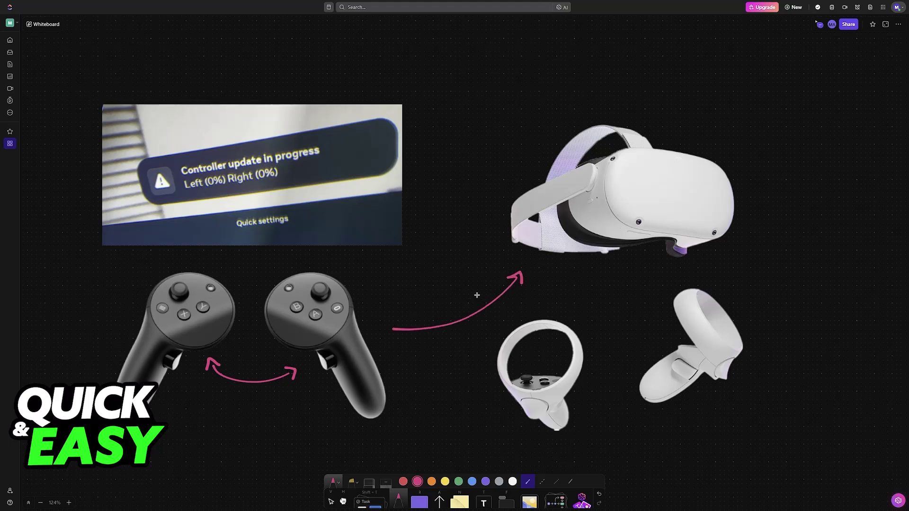
scroll(209, 348, "up", 2)
scroll(301, 368, "up", 2)
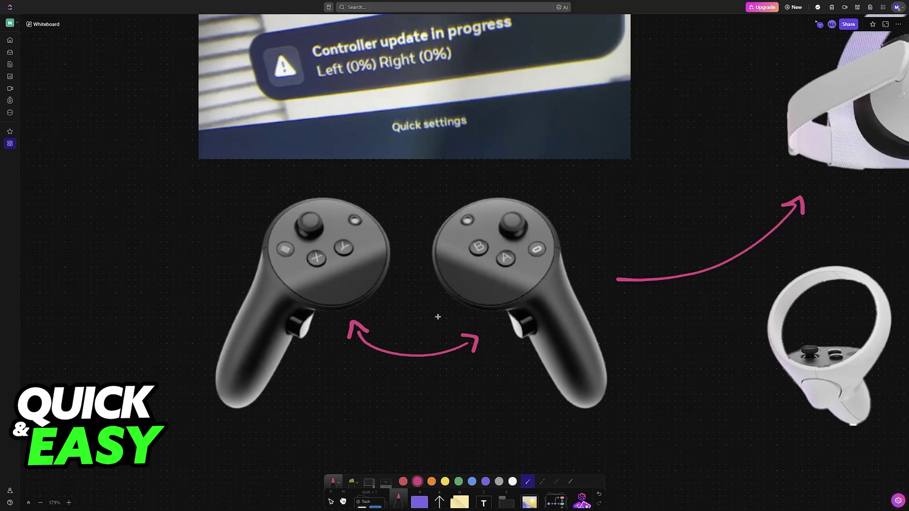
scroll(439, 318, "up", 1)
scroll(400, 292, "up", 1)
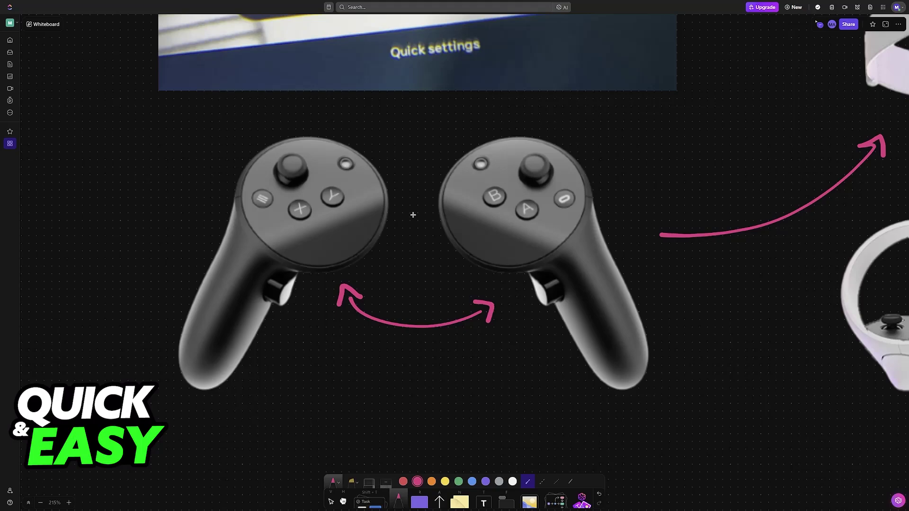
- Circle the right controller's A button in pink and draw a pink dot and white circle below it
mouse_move(509, 211)
left_mouse_down()
mouse_move(513, 220)
mouse_move(540, 194)
mouse_move(513, 212)
mouse_move(581, 196)
mouse_move(548, 225)
mouse_move(557, 224)
left_mouse_up()
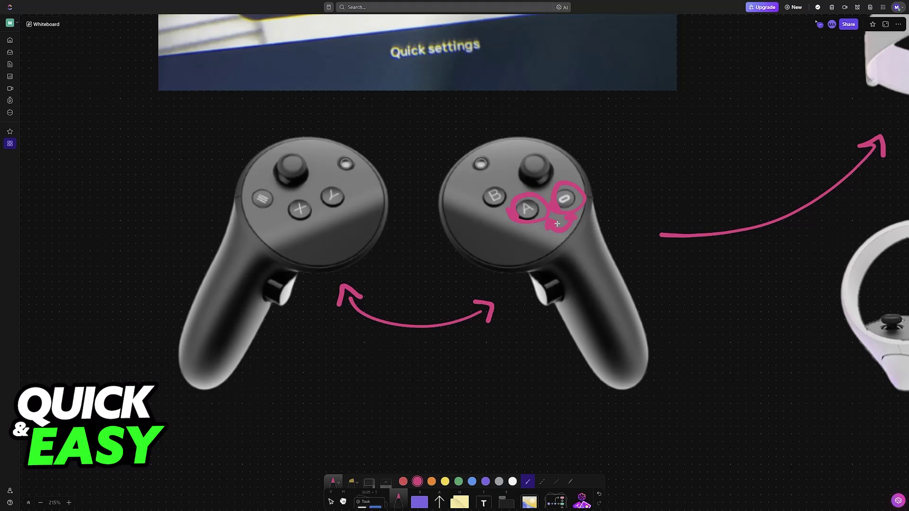
mouse_move(506, 352)
left_mouse_down()
mouse_move(536, 334)
mouse_move(537, 351)
mouse_move(542, 343)
mouse_move(502, 344)
mouse_move(550, 352)
left_mouse_up()
left_click(512, 481)
left_click(417, 481)
- Fill the white dot, circle the left controller's X button, and draw its pink/white dot pair
left_click(512, 480)
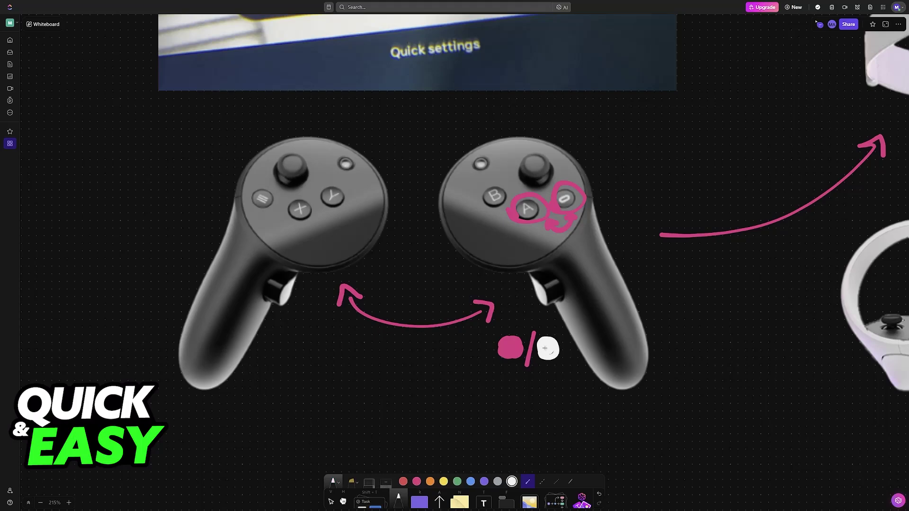
left_click(418, 481)
mouse_move(282, 218)
left_mouse_down()
mouse_move(287, 193)
mouse_move(284, 213)
mouse_move(271, 186)
mouse_move(249, 196)
mouse_move(290, 227)
left_mouse_up()
mouse_move(293, 351)
left_mouse_down()
mouse_move(312, 364)
mouse_move(328, 346)
left_mouse_up()
left_click(512, 482)
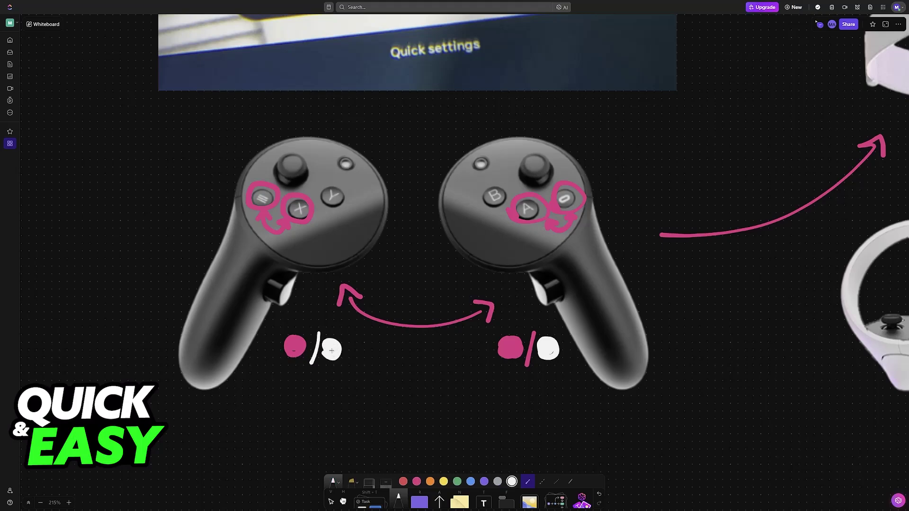
left_click(417, 482)
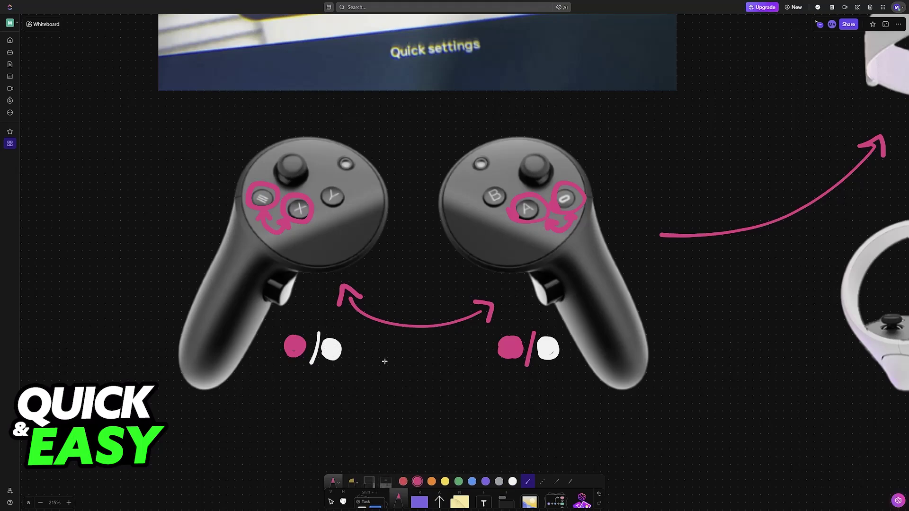
- Draw a pink double arrow between the dot pairs and handwrite 'LED'
mouse_move(352, 366)
left_mouse_down()
mouse_move(445, 375)
mouse_move(480, 364)
left_mouse_up()
mouse_move(357, 357)
left_mouse_down()
mouse_move(359, 374)
mouse_move(417, 366)
left_mouse_up()
mouse_move(409, 355)
left_mouse_down()
mouse_move(417, 345)
mouse_move(422, 369)
mouse_move(391, 366)
mouse_move(390, 356)
left_mouse_up()
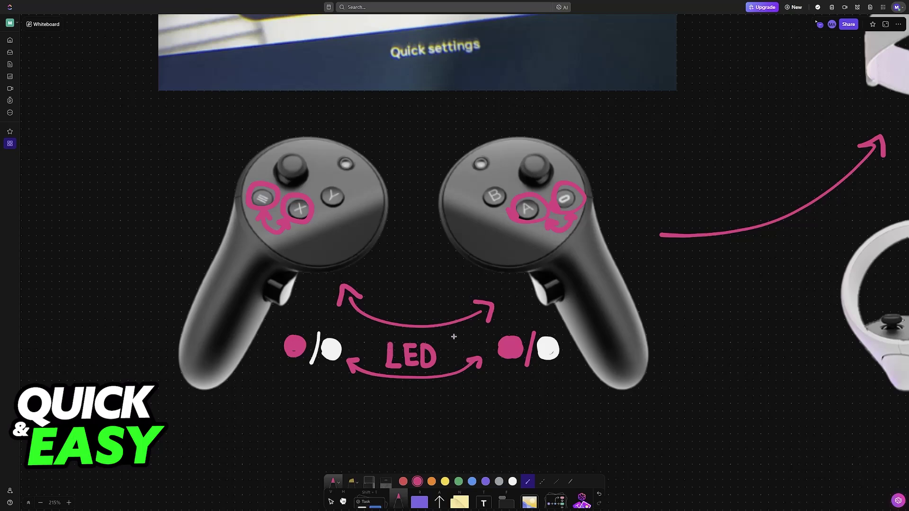
scroll(454, 336, "down", 5)
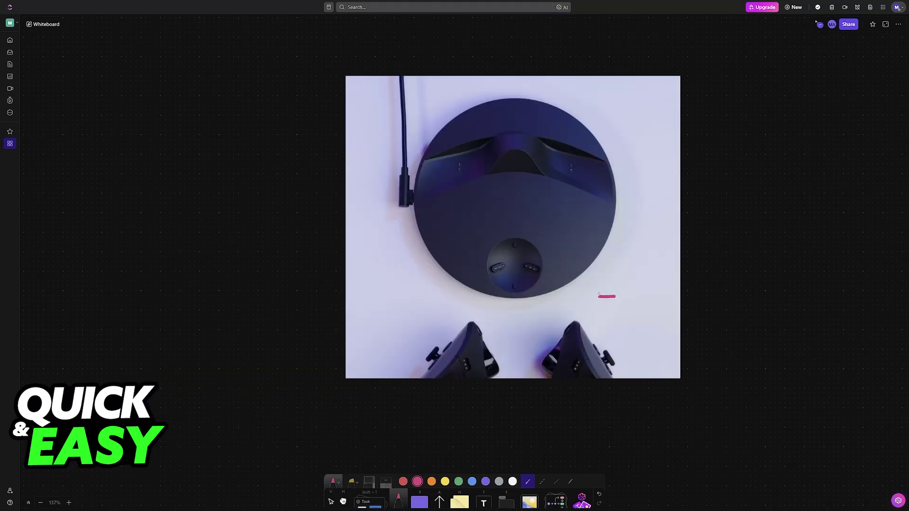
- Draw a pink rectangle with diagonal hatching on the dock photo as a battery icon
left_click_drag(599, 295, 598, 297)
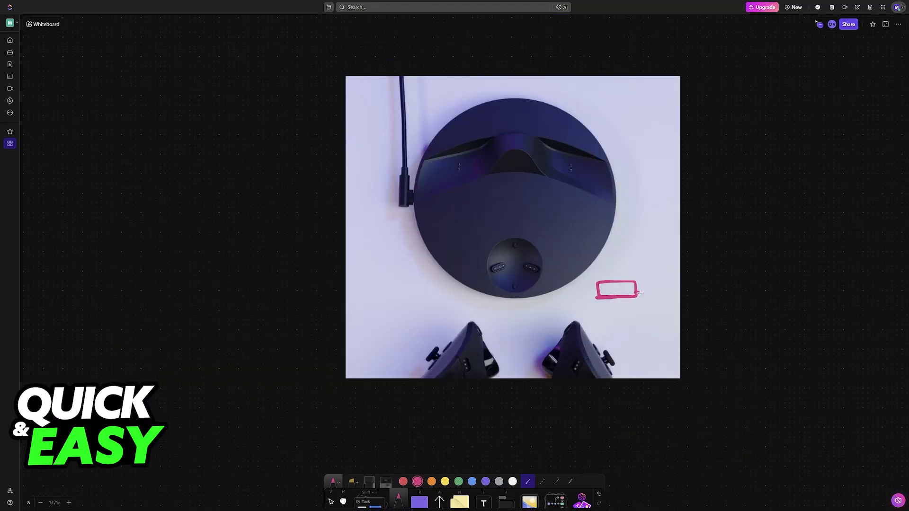
mouse_move(618, 284)
left_mouse_down()
mouse_move(627, 297)
mouse_move(597, 297)
mouse_move(597, 284)
left_mouse_up()
scroll(642, 287, "right", 4)
scroll(631, 313, "left", 3)
scroll(631, 313, "down", 5)
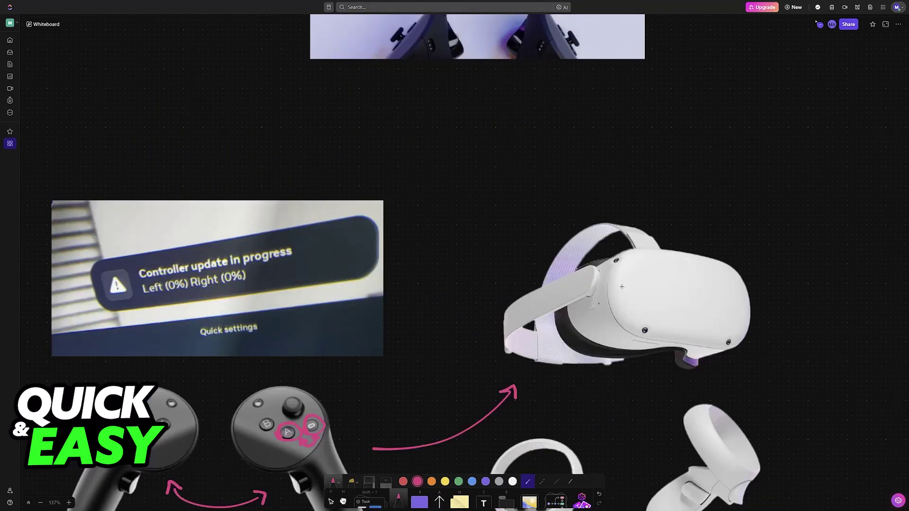
scroll(618, 278, "right", 5)
scroll(617, 277, "right", 5)
scroll(616, 274, "right", 1)
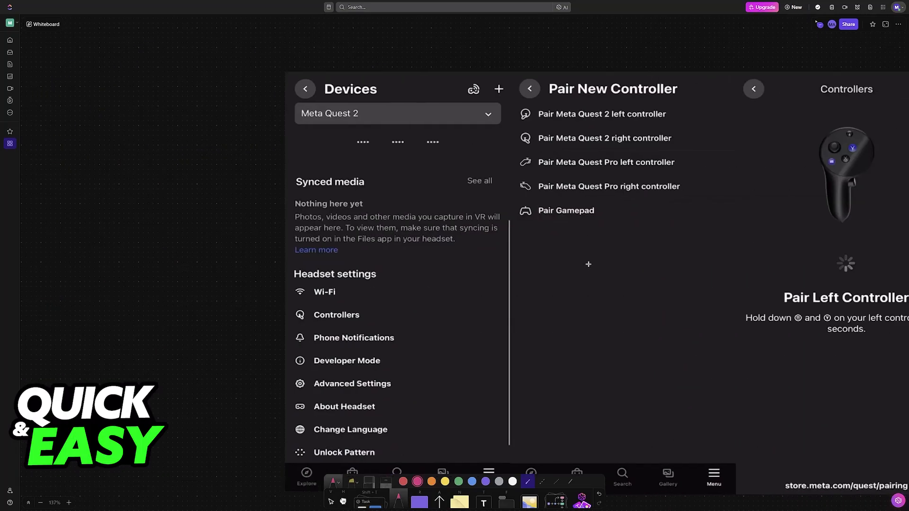
scroll(588, 263, "down", 1)
scroll(589, 264, "right", 1)
scroll(457, 247, "right", 1)
- Draw pink arrows from Meta Quest 2 to Controllers, bracket the Quest Pro rows, underline the hold buttons
mouse_move(216, 85)
left_mouse_down()
mouse_move(209, 280)
mouse_move(300, 288)
left_mouse_up()
mouse_move(310, 241)
left_mouse_down()
mouse_move(319, 246)
mouse_move(308, 280)
mouse_move(398, 186)
mouse_move(438, 115)
mouse_move(442, 126)
left_mouse_up()
left_click_drag(449, 162, 445, 123)
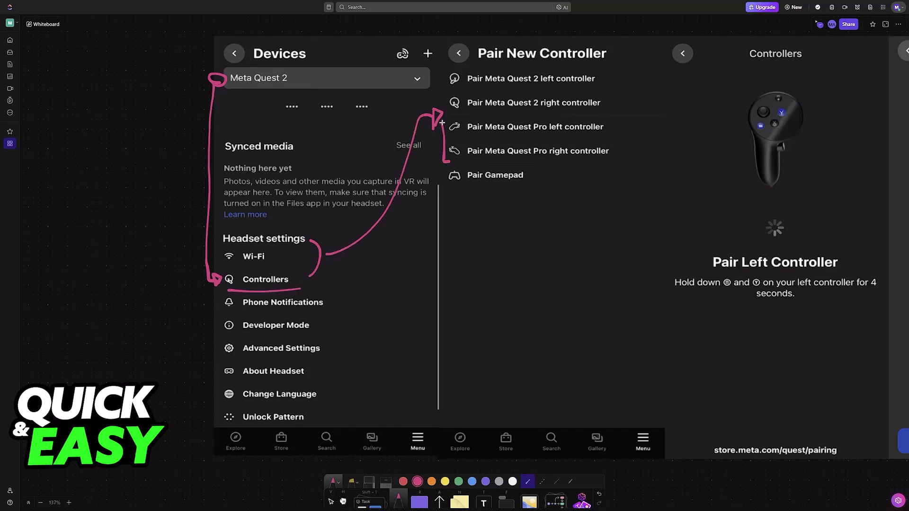
left_click_drag(615, 162, 616, 122)
scroll(695, 182, "right", 2)
scroll(695, 183, "right", 3)
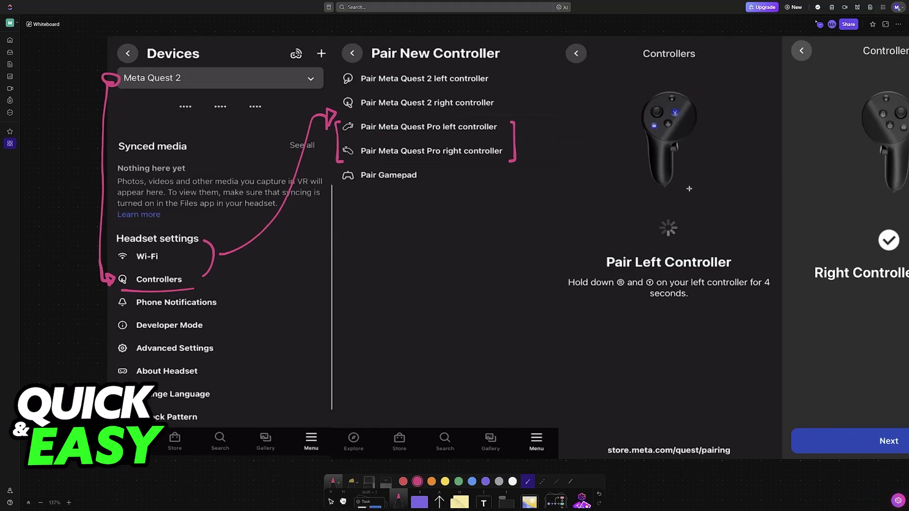
scroll(661, 195, "right", 4)
scroll(622, 210, "right", 2)
scroll(583, 218, "down", 2)
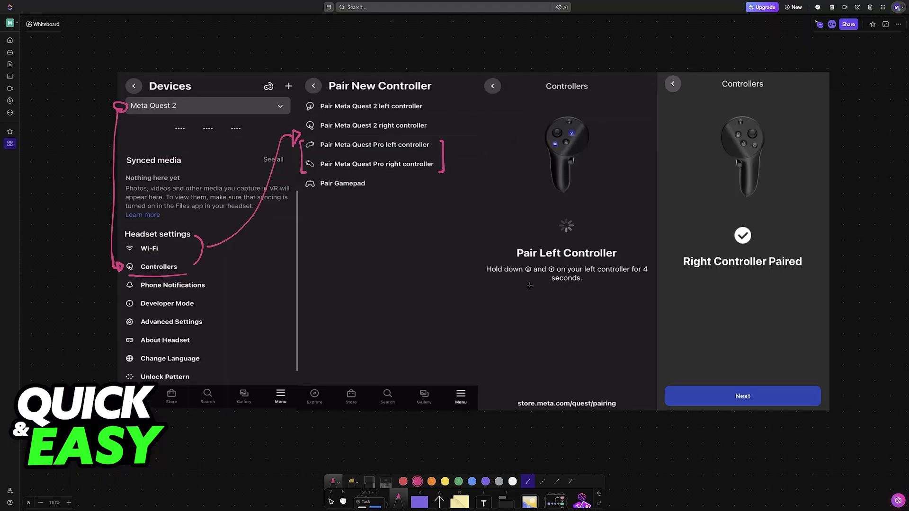
left_click_drag(526, 276, 560, 278)
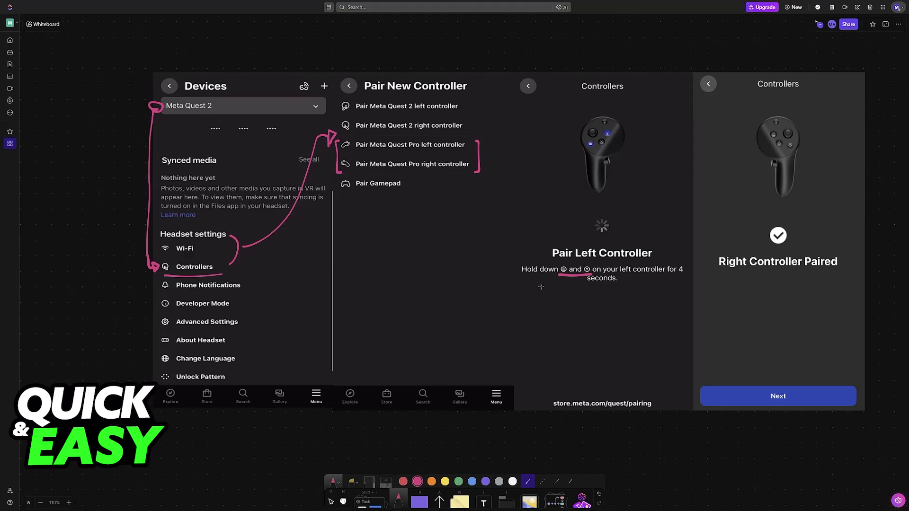
scroll(540, 286, "left", 10)
scroll(536, 298, "left", 8)
scroll(437, 266, "left", 3)
scroll(490, 256, "right", 2)
scroll(491, 256, "up", 1)
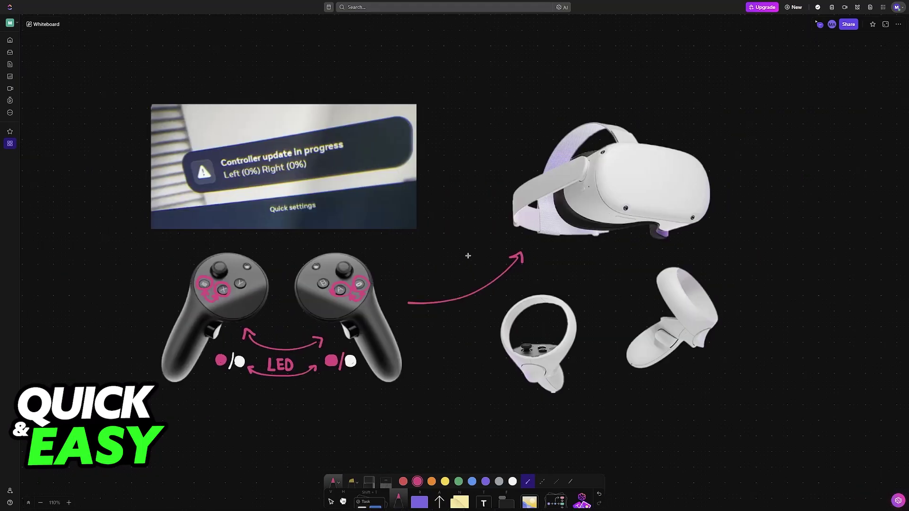
- Draw a pink circle around the warning triangle in the 'Controller update in progress' screenshot
left_click_drag(178, 198, 142, 190)
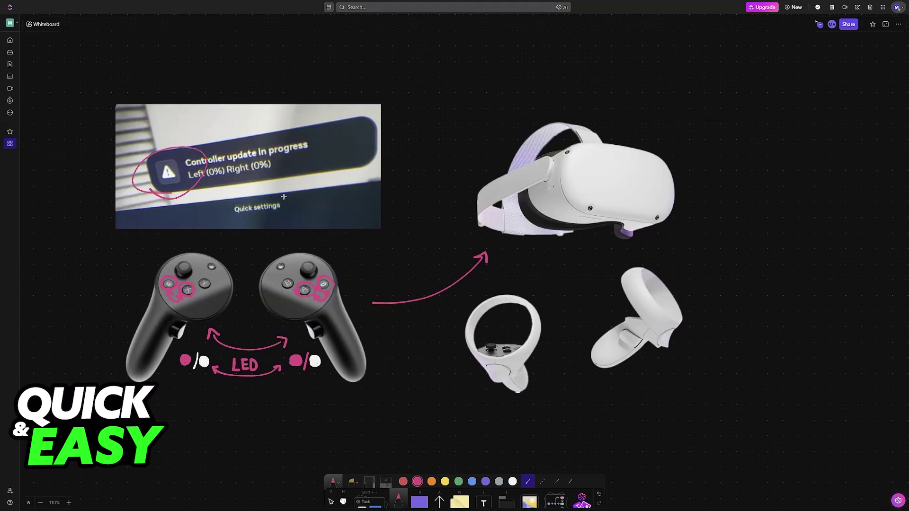